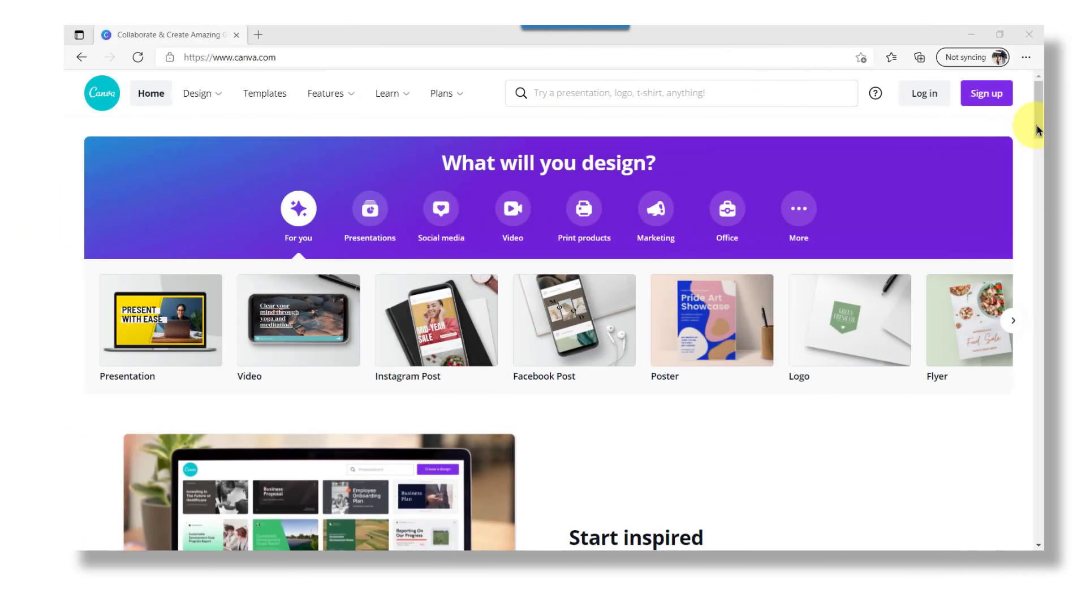
drag(1038, 124, 1032, 185)
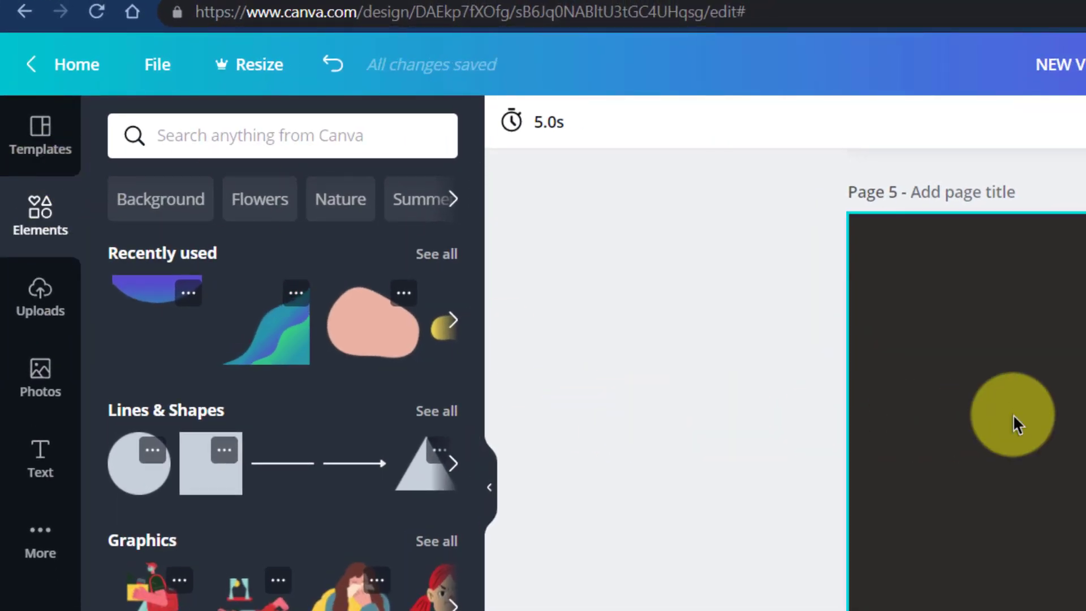
- Add the ikea.com logo from Brandfetch to page 5, then return to Brandfetch for burgerking.com
click(39, 534)
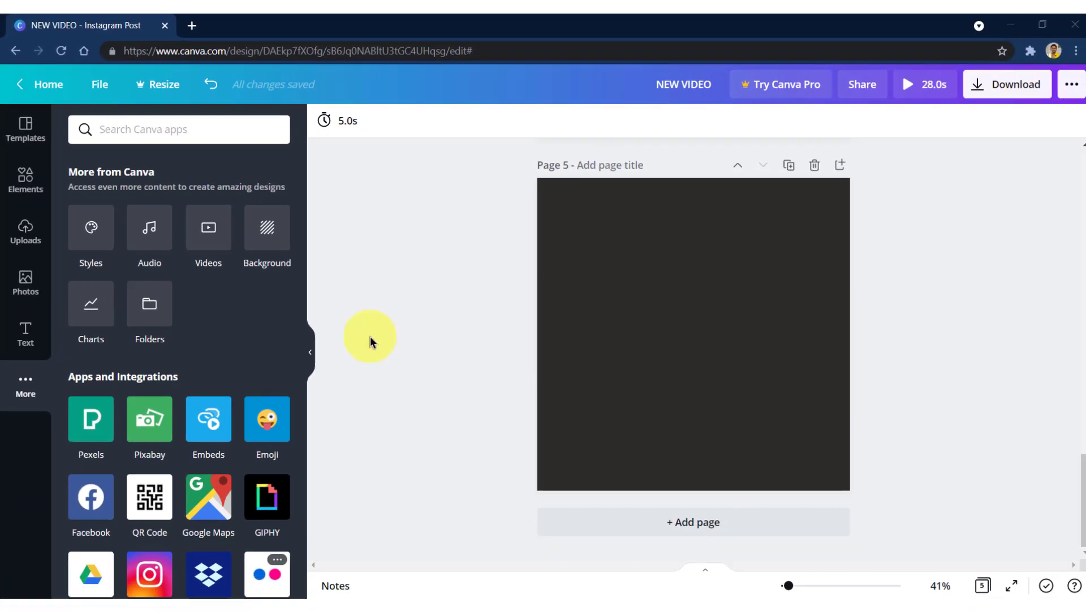
scroll(257, 335, down, 2)
scroll(261, 340, down, 3)
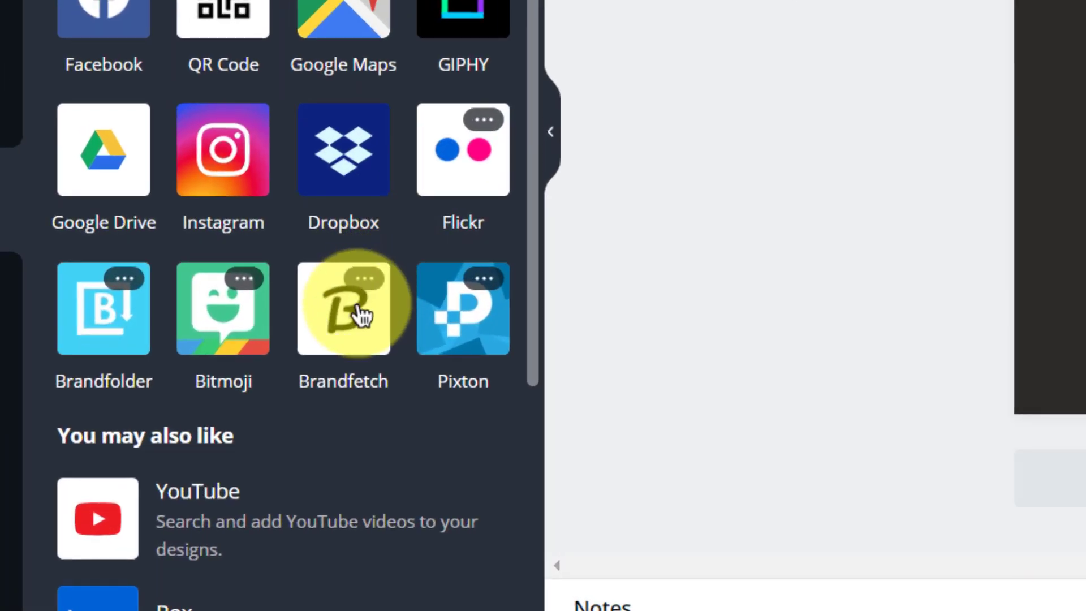
click(358, 323)
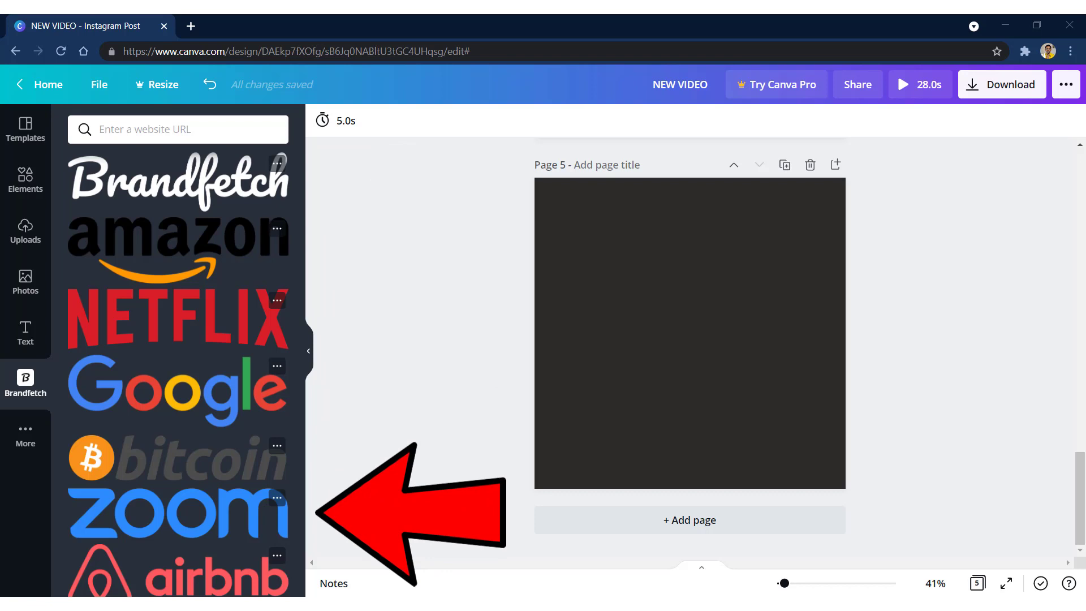
click(718, 432)
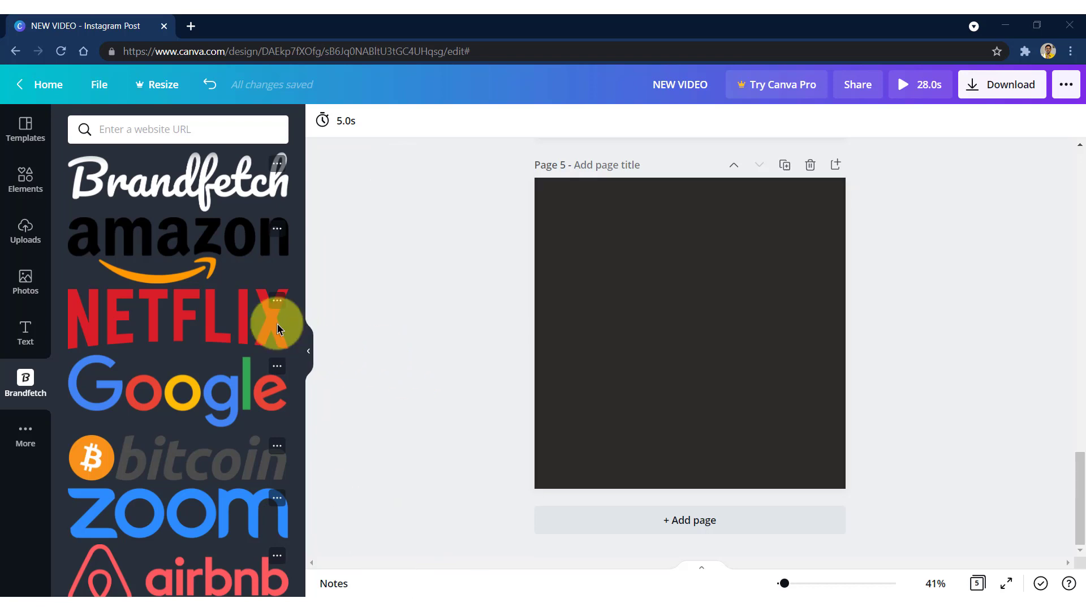
scroll(243, 276, down, 2)
scroll(243, 276, down, 2)
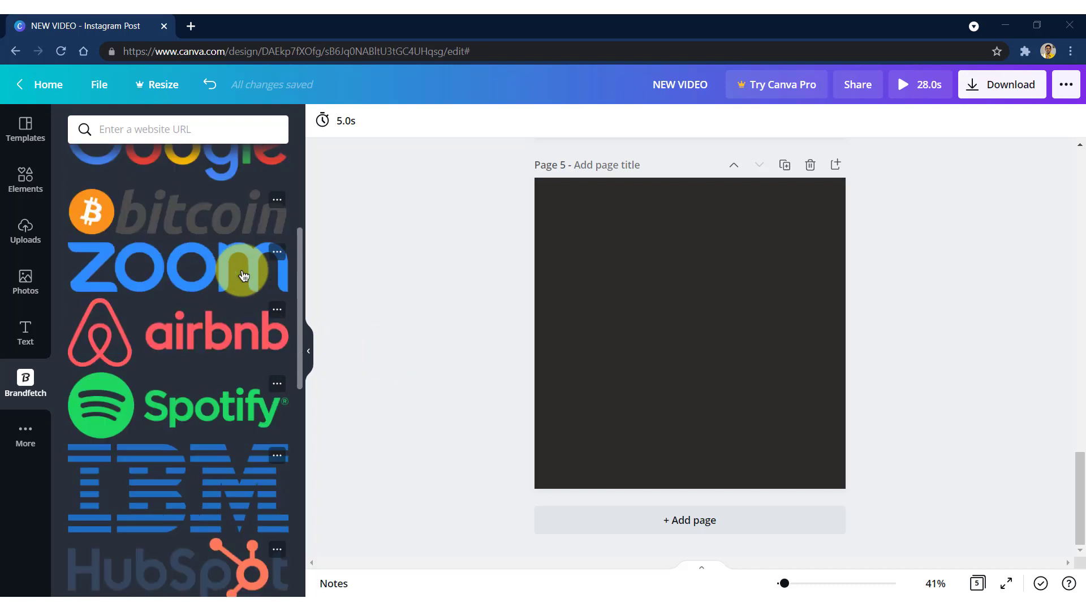
scroll(244, 276, down, 2)
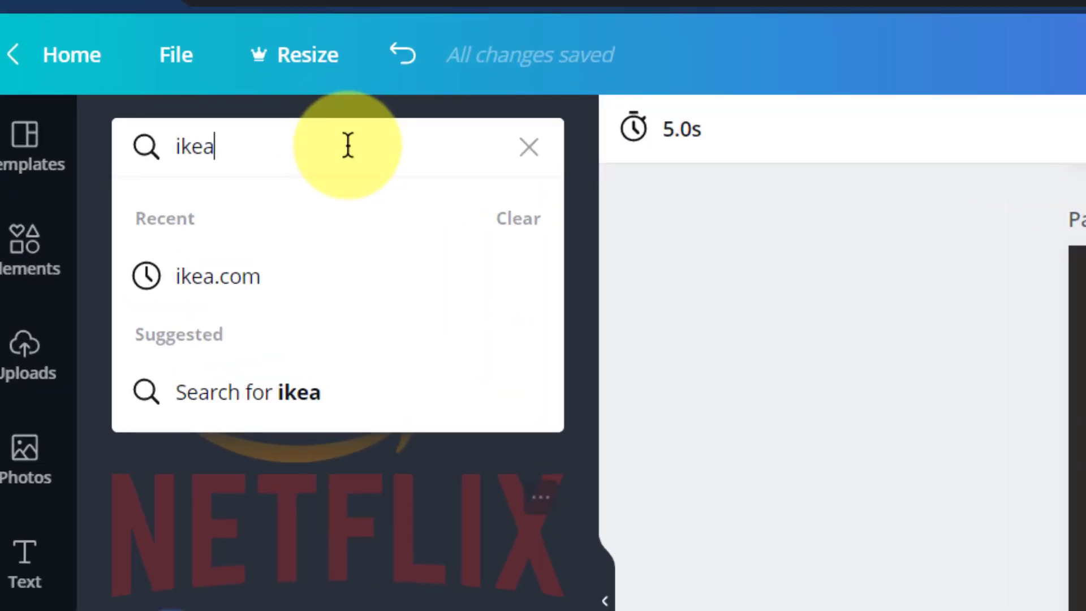
key(Return)
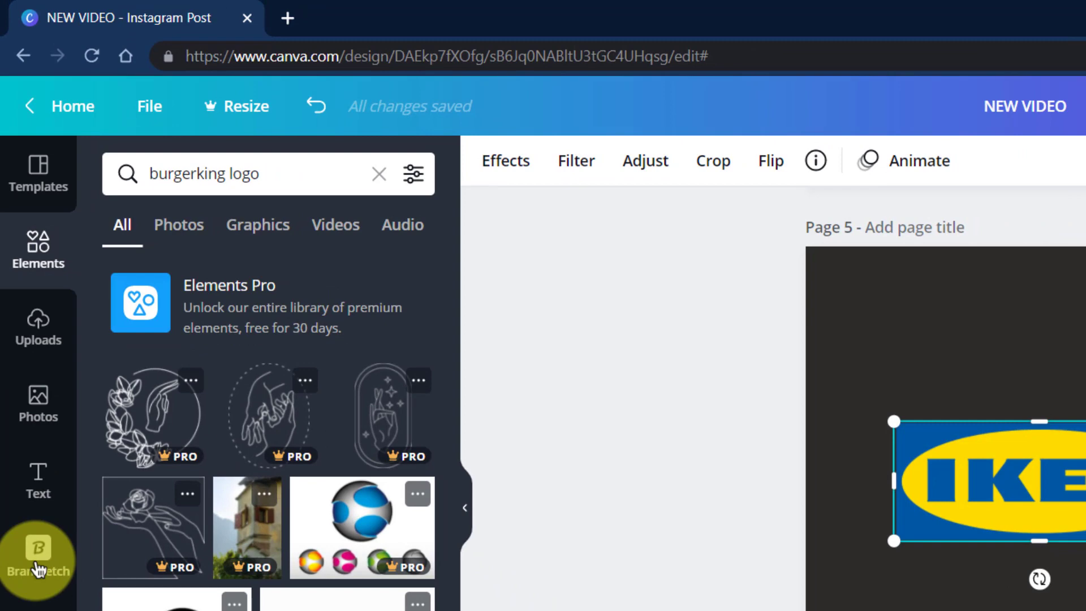
click(37, 550)
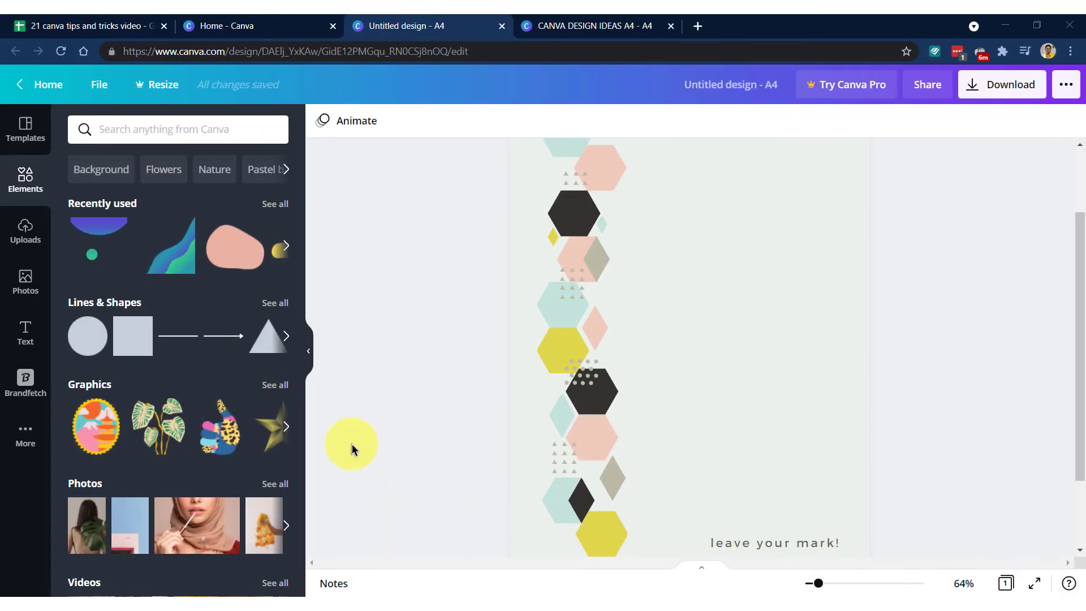
- Find a free projector camera via 'video camera' similar results and place it beside the hexagons
click(147, 128)
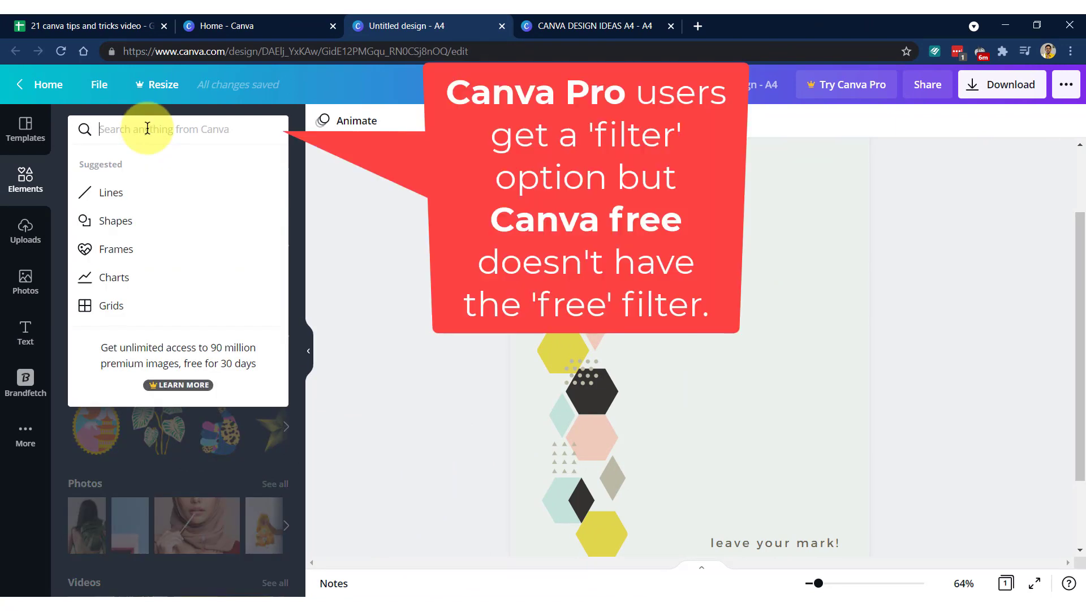
text(video cam)
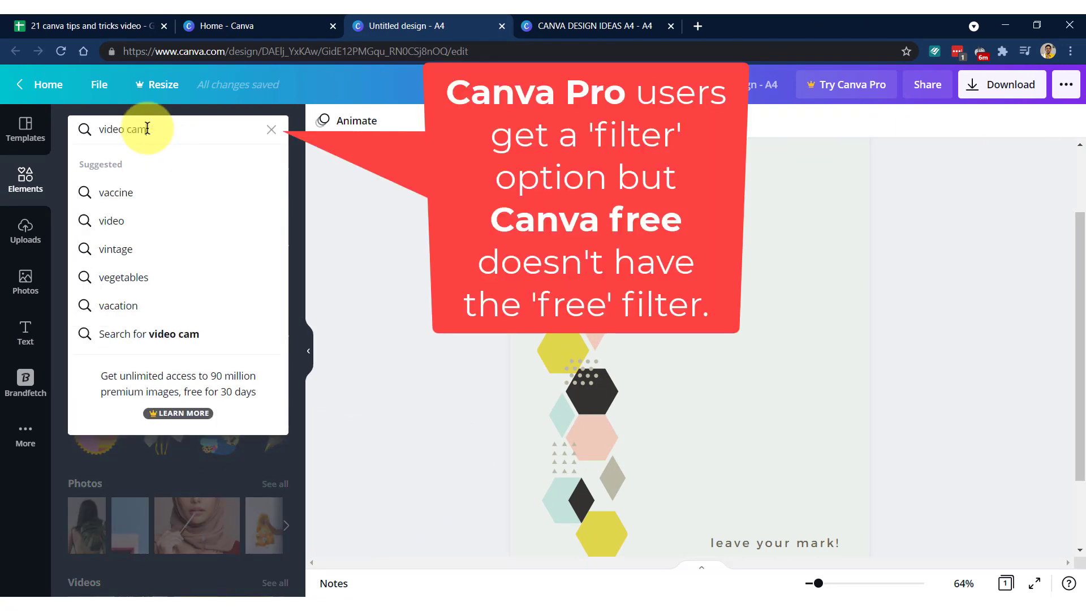
text(era)
key(Return)
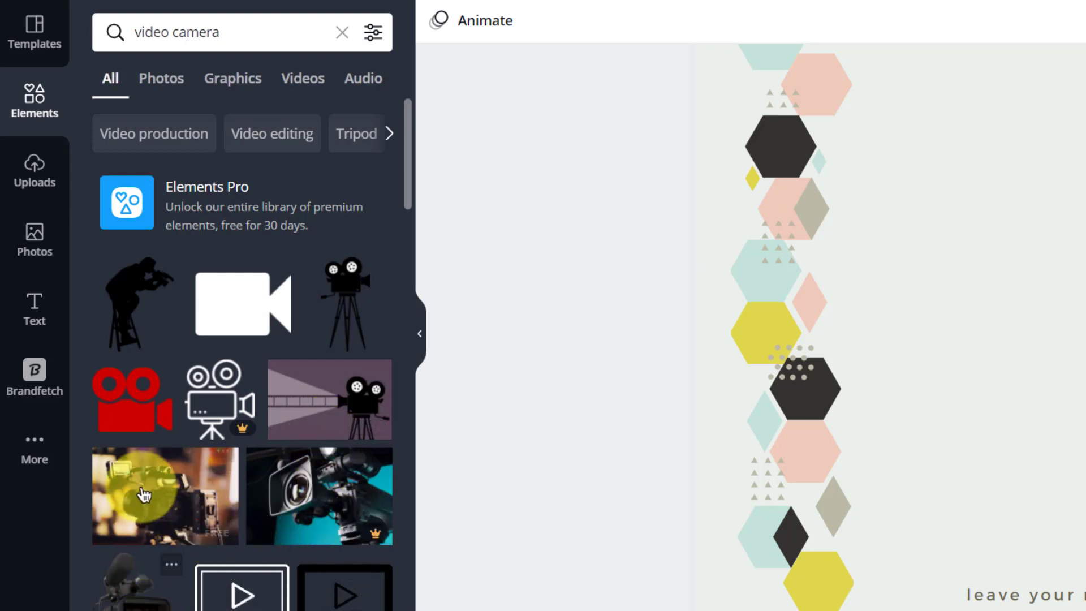
mouse_move(518, 331)
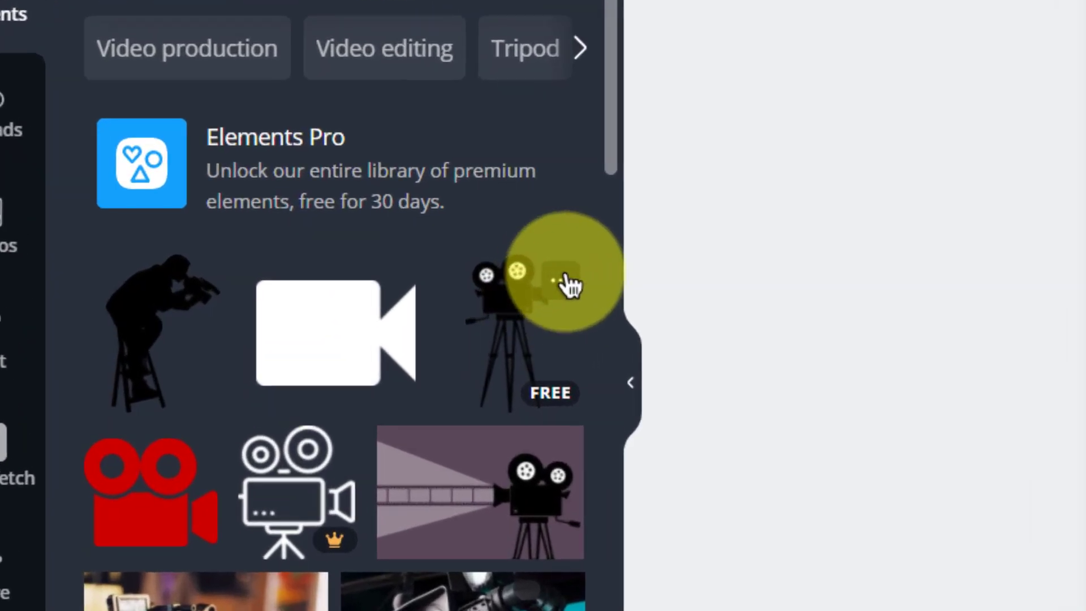
click(561, 282)
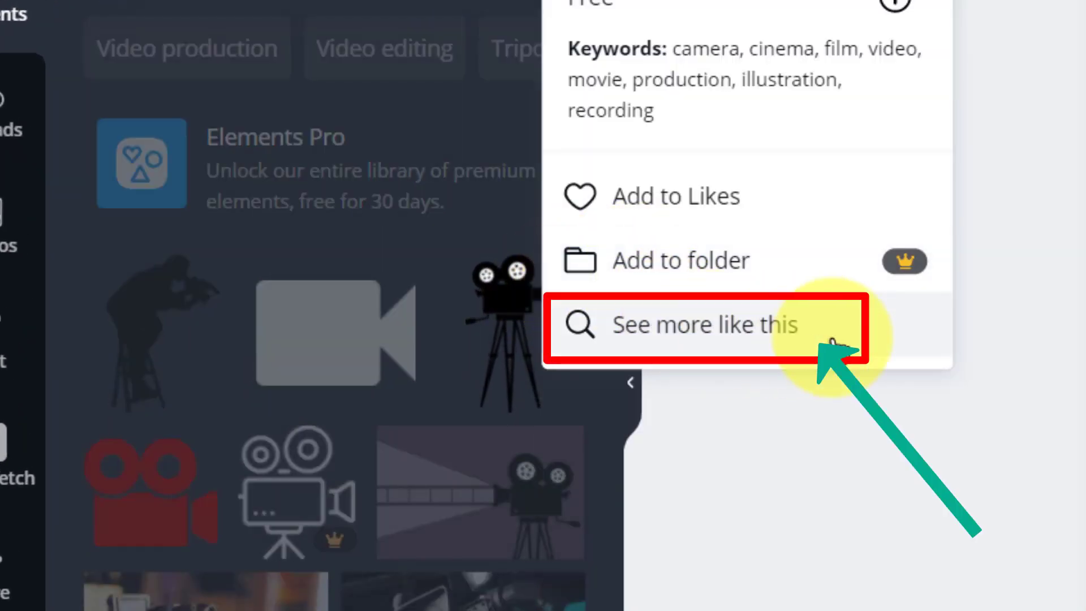
click(878, 344)
scroll(400, 327, down, 5)
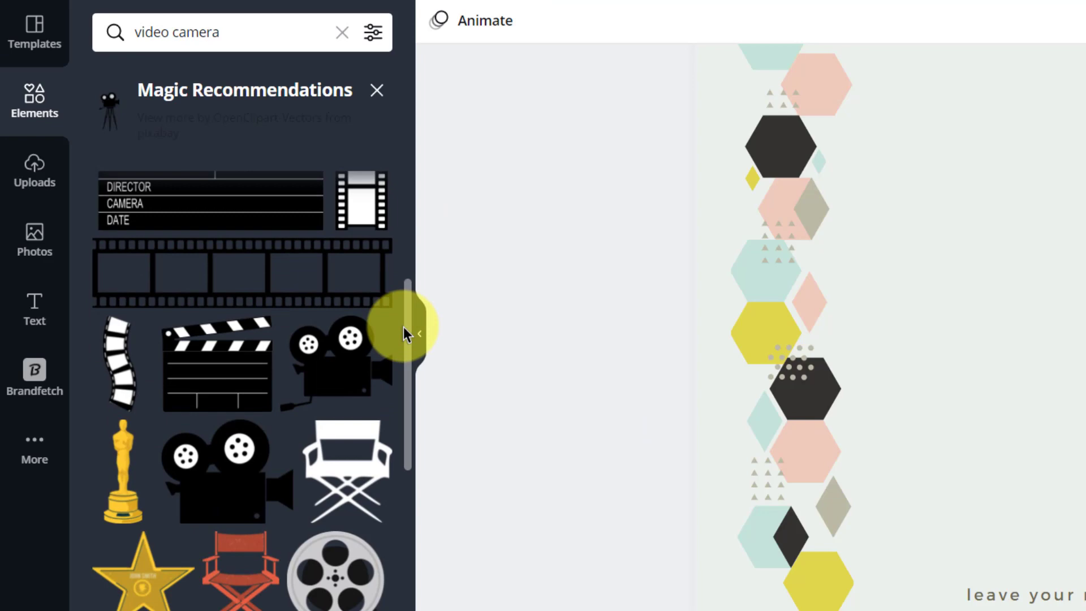
scroll(400, 504, down, 5)
scroll(189, 560, down, 3)
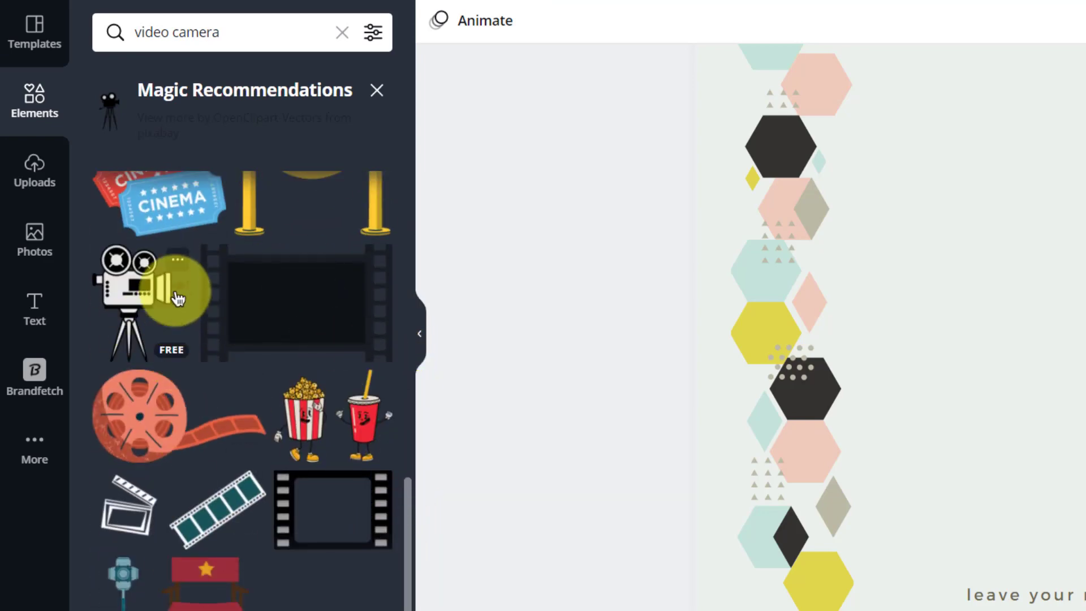
click(177, 260)
click(254, 365)
scroll(244, 355, down, 5)
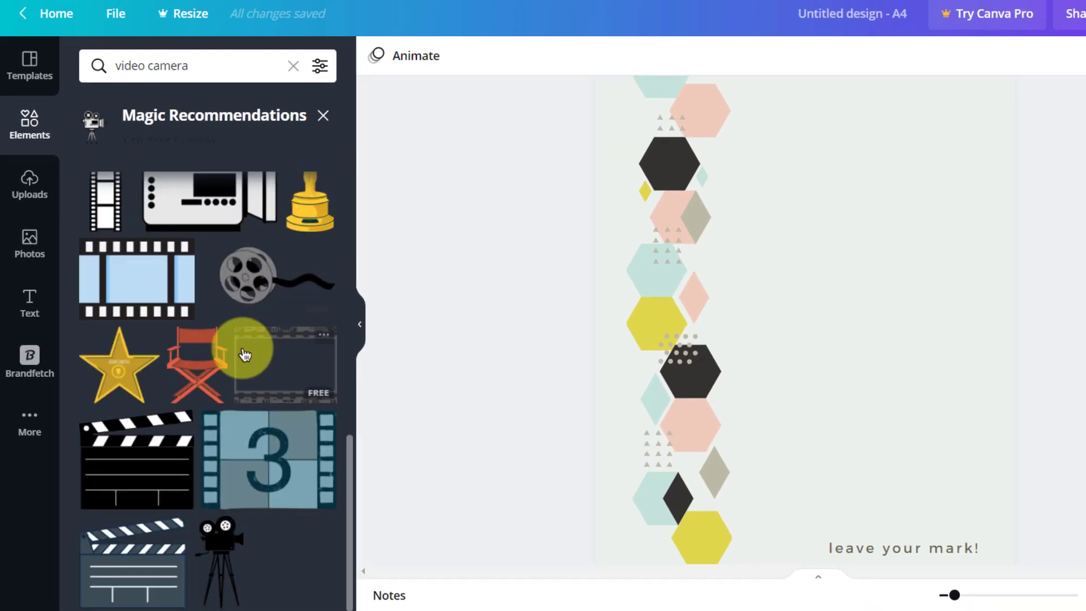
drag(251, 266, 823, 309)
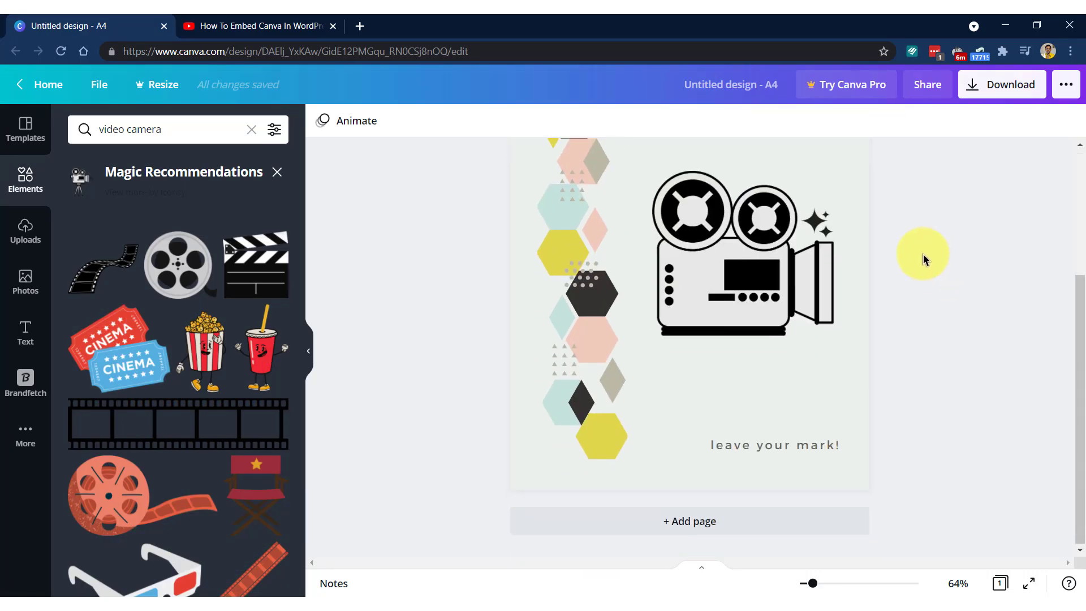
scroll(924, 258, up, 3)
scroll(923, 254, down, 2)
scroll(923, 253, up, 2)
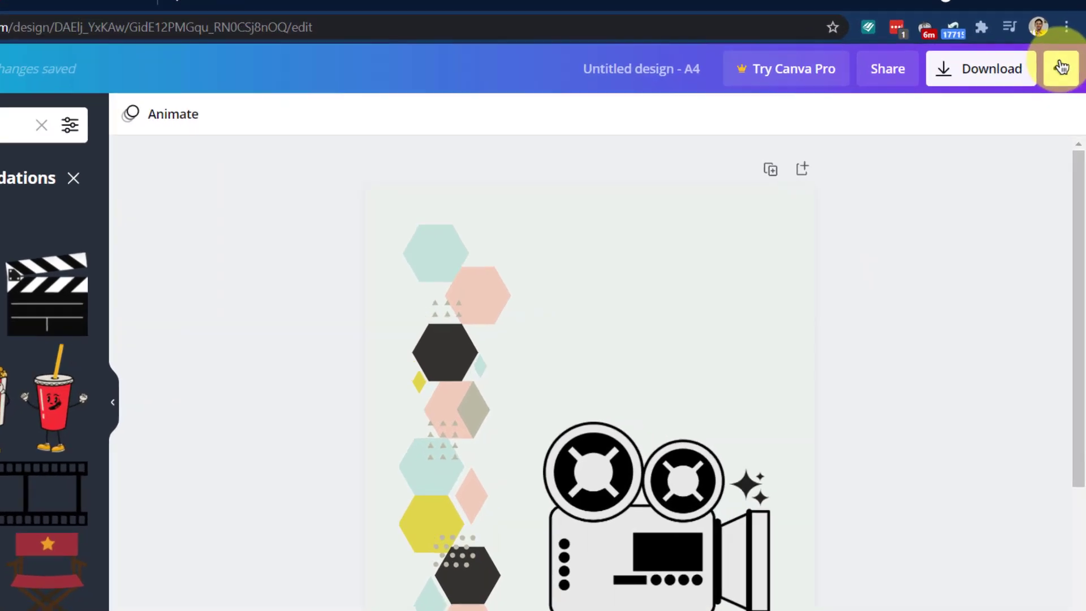
- From Share > More > Embed, copy the HTML embed code and close the Embed panel
click(1067, 84)
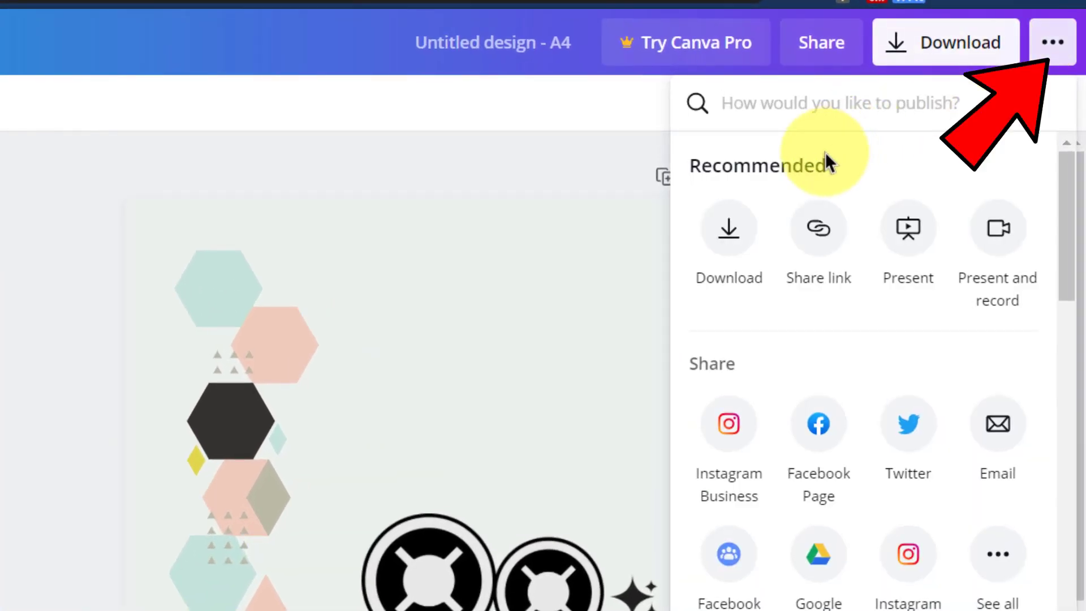
text(embed)
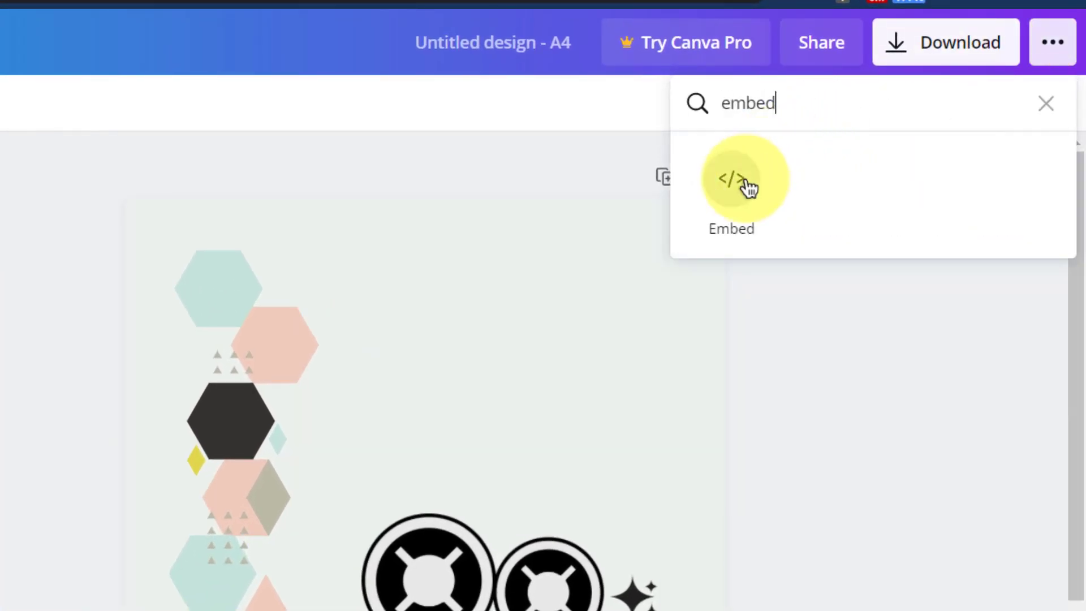
click(731, 179)
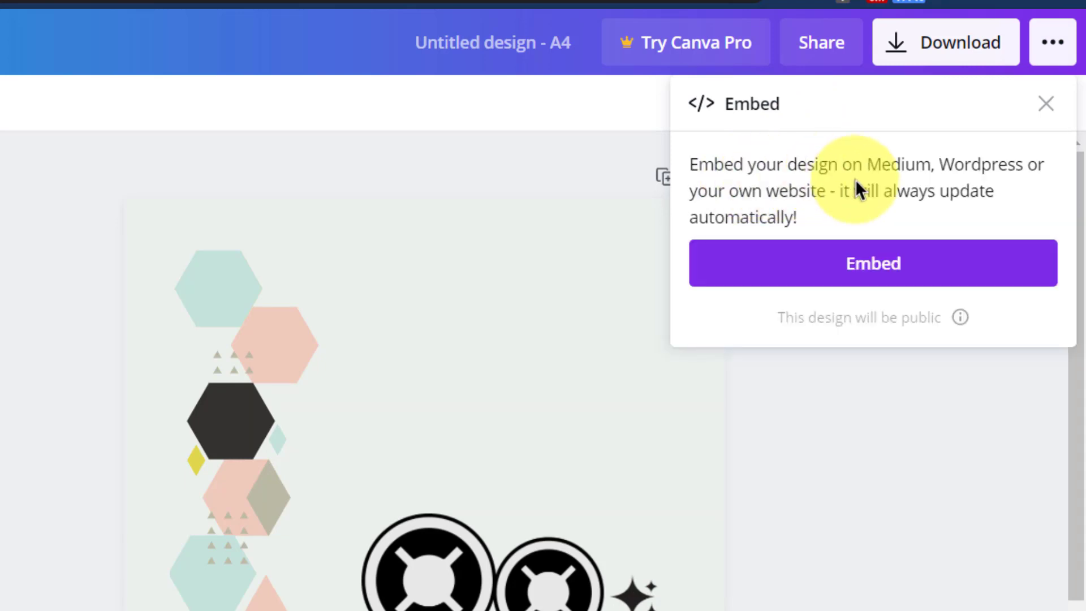
click(930, 265)
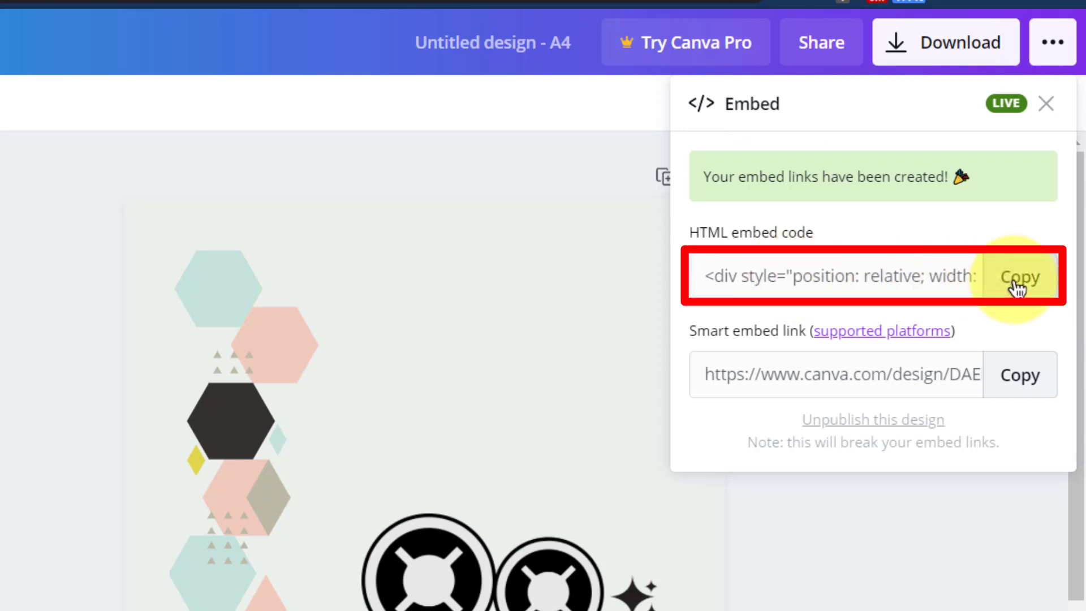
click(832, 565)
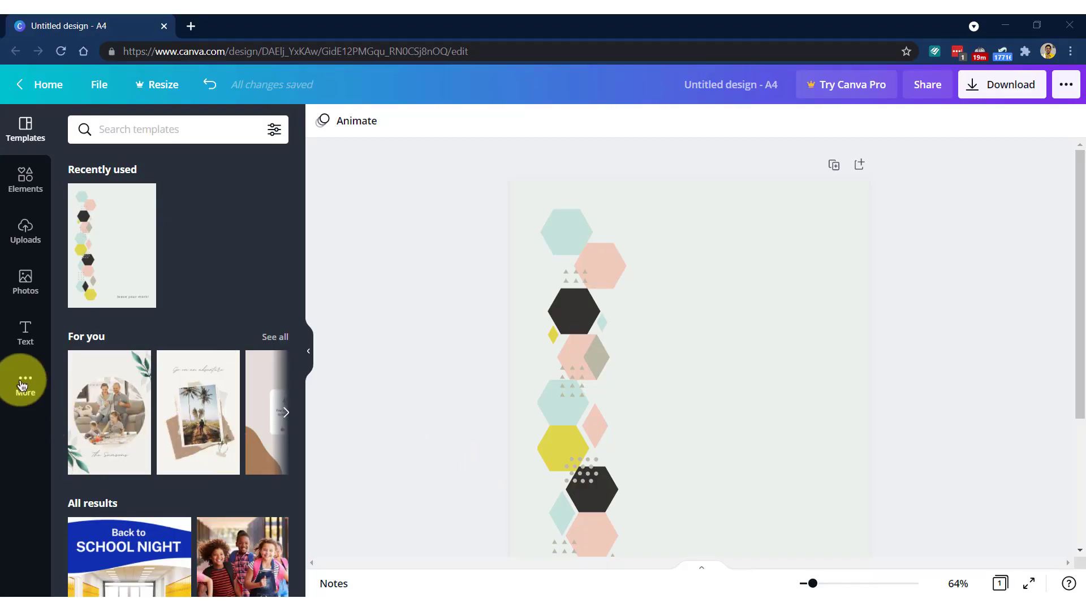
- Embed the TED talk example from Embeds, move it up and right, and deselect it
click(25, 385)
click(198, 419)
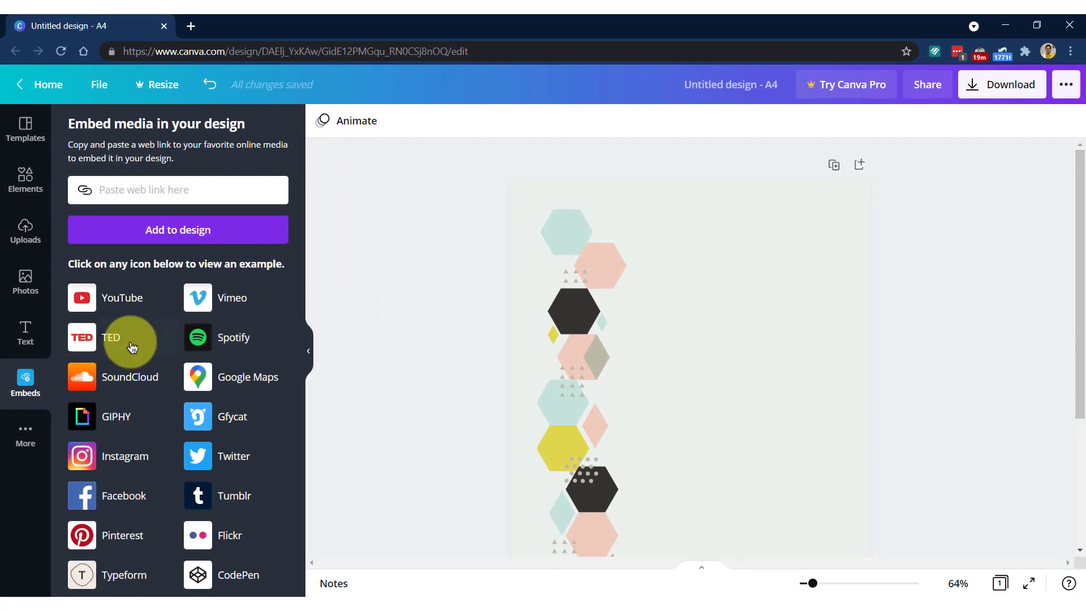
key(ctrl+v)
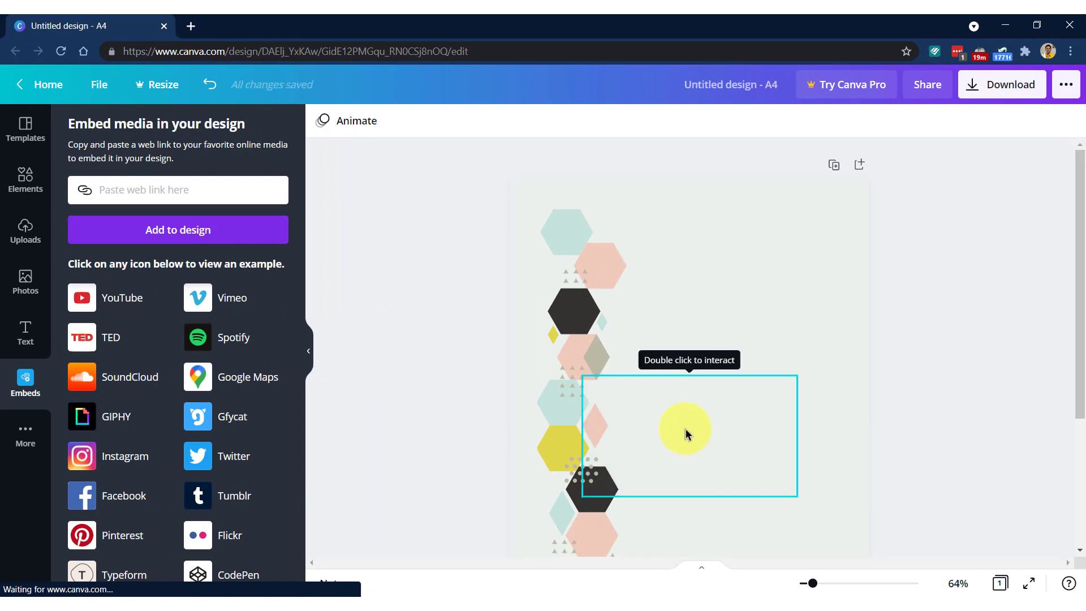
drag(686, 430, 728, 363)
click(726, 495)
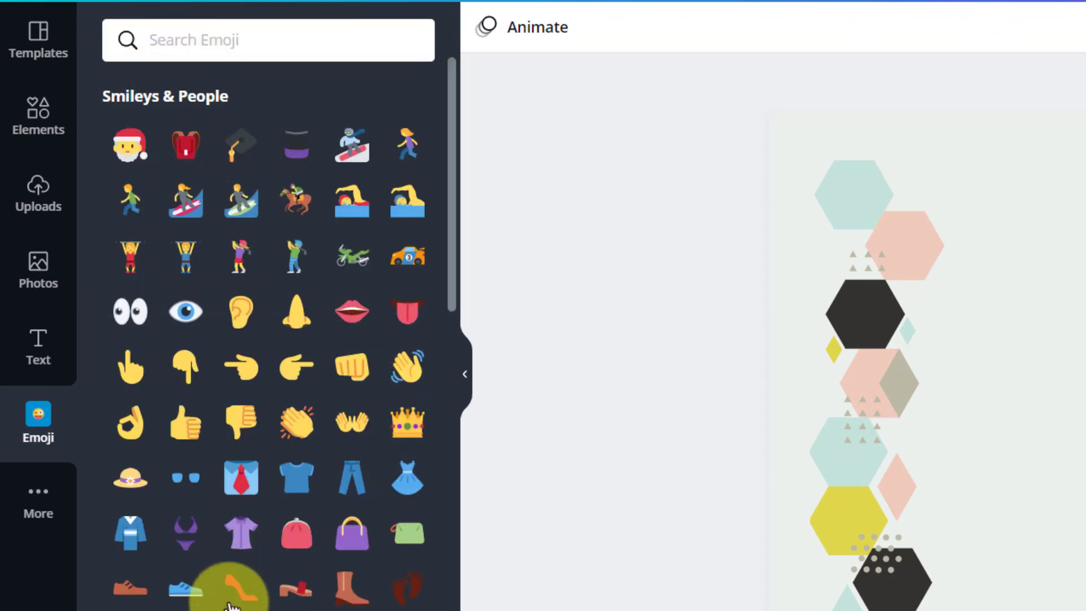
- Add the high-heel shoe emoji, move it up and right, and settle on green after trying other colours
click(230, 605)
drag(756, 386, 824, 296)
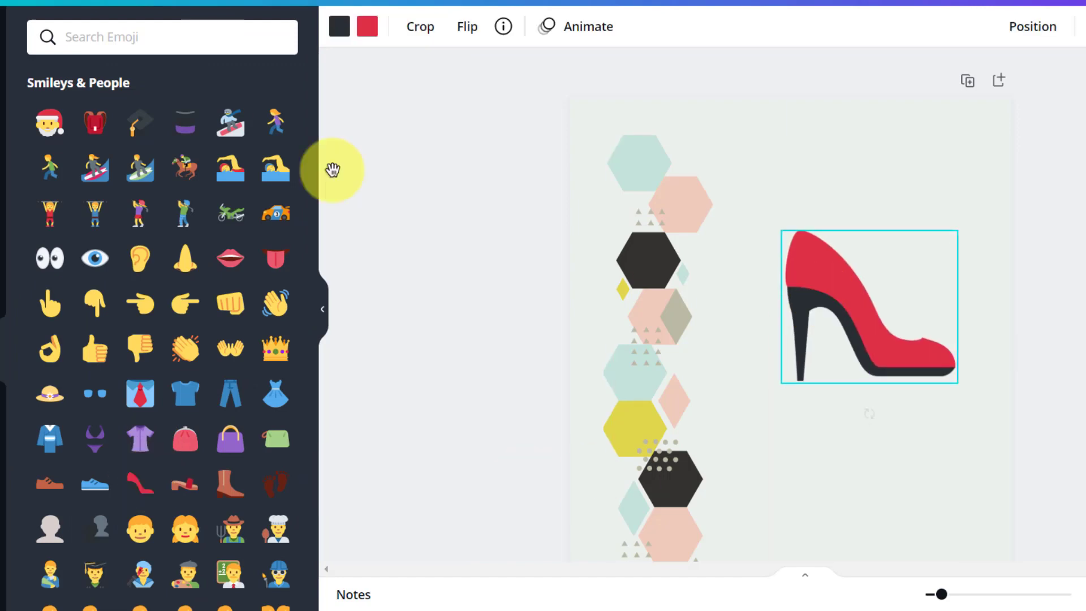
click(367, 26)
click(92, 253)
click(185, 395)
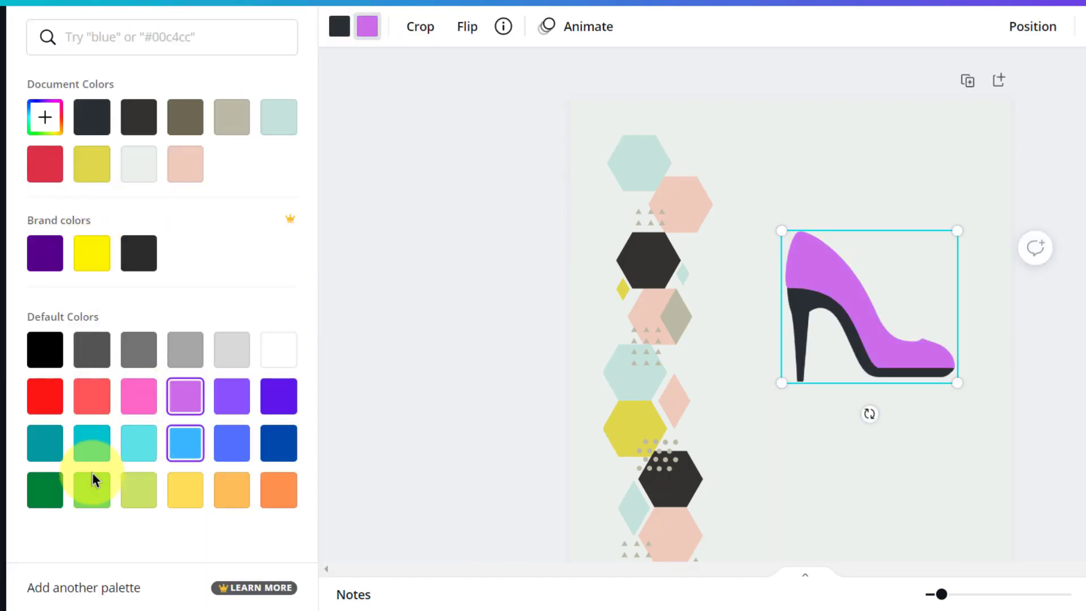
click(92, 480)
click(232, 441)
click(279, 489)
click(92, 490)
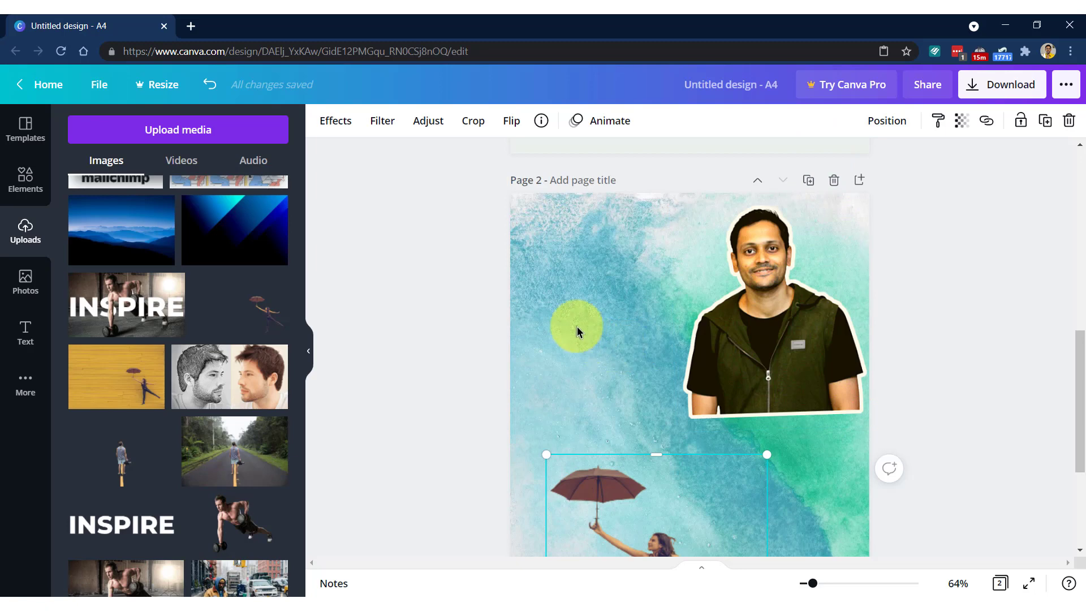
- Select the woman-with-umbrella cutout from among the layered images
click(577, 326)
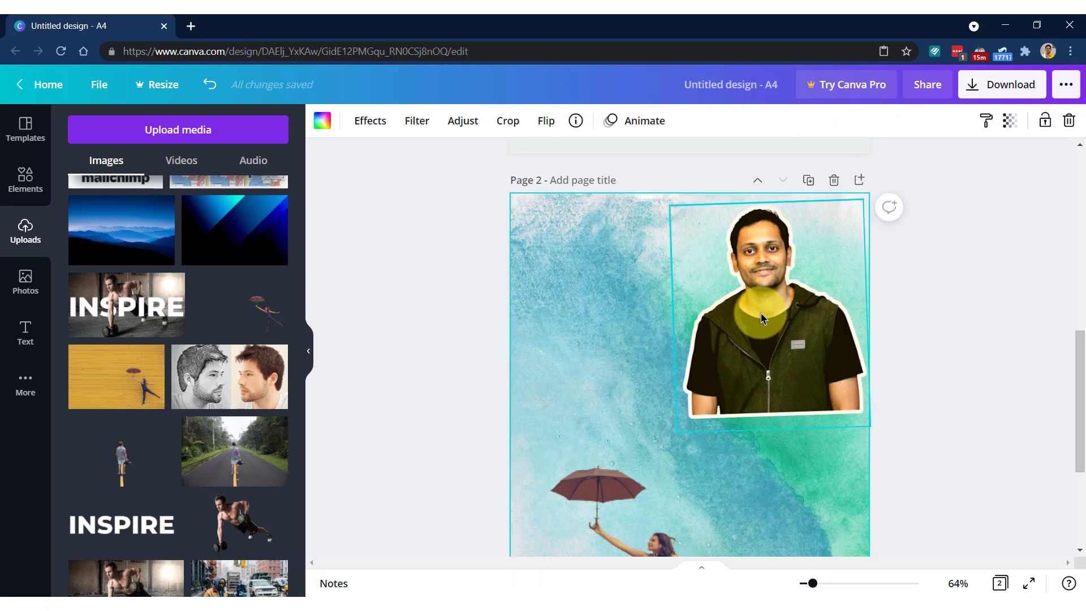
click(761, 314)
click(587, 313)
scroll(588, 313, down, 3)
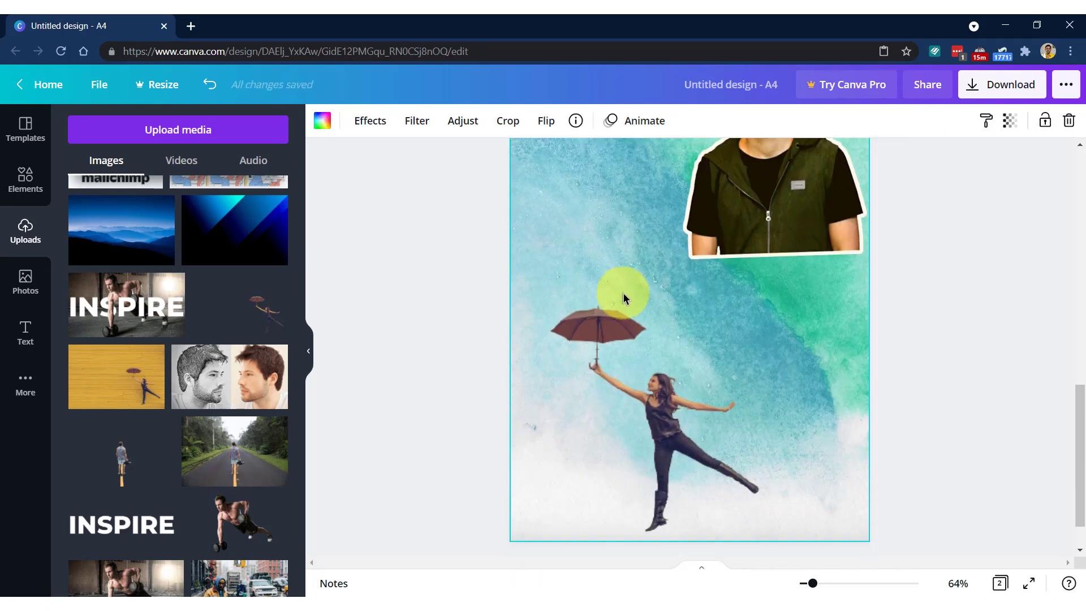
click(688, 307)
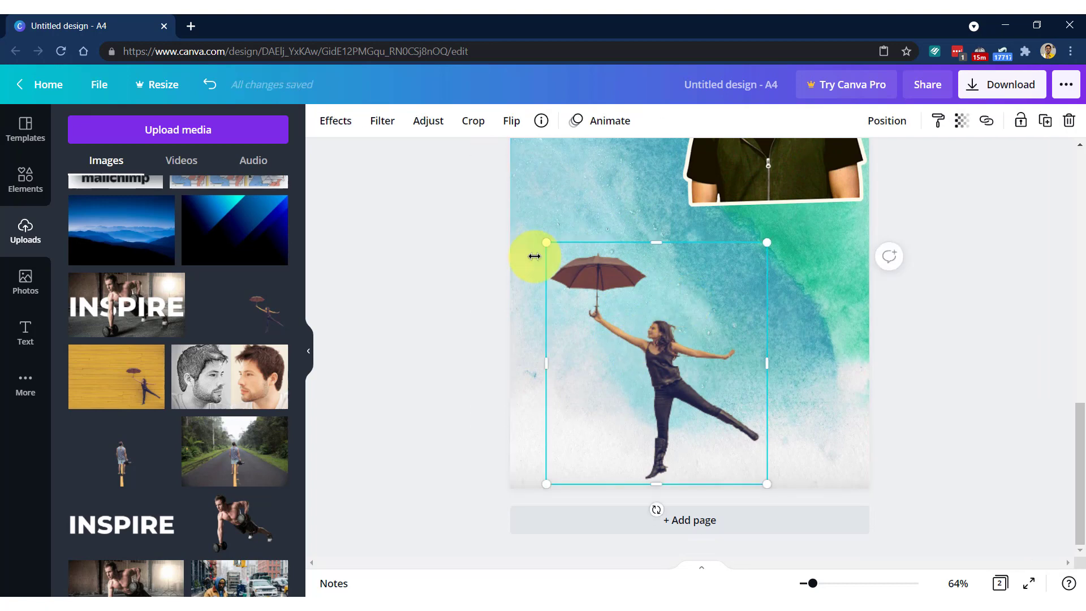
- Apply a white Glow shadow with blur 0 and transparency 100
click(336, 122)
scroll(91, 463, down, 5)
click(92, 463)
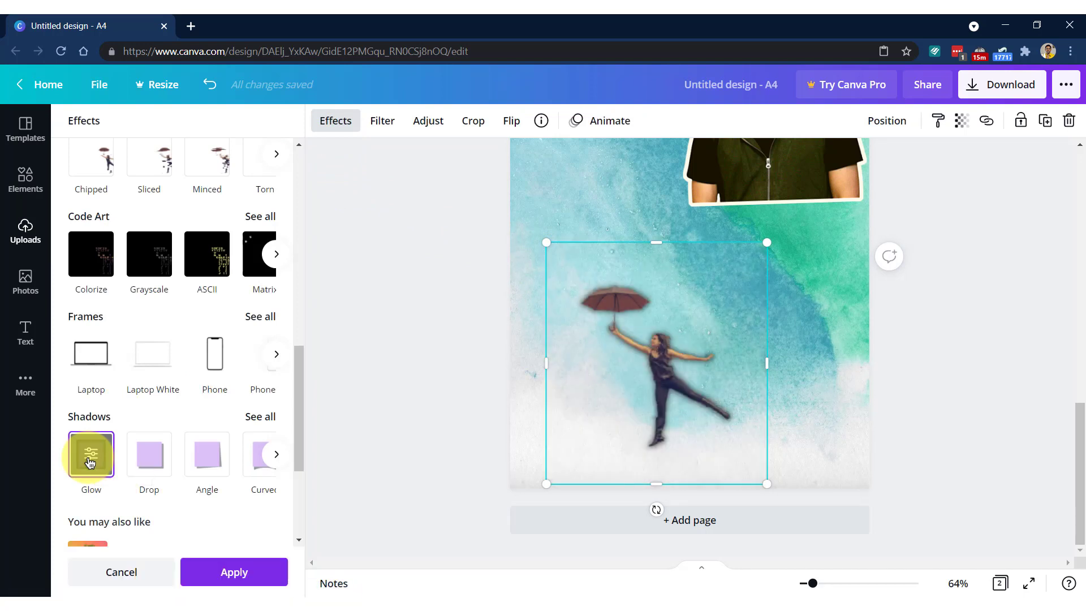
click(90, 457)
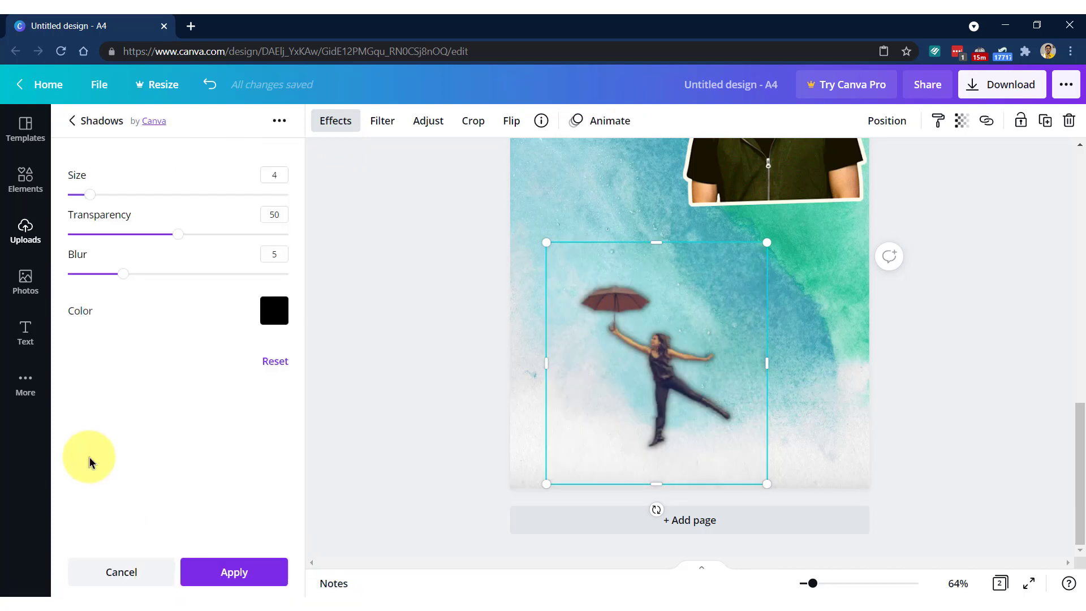
click(275, 318)
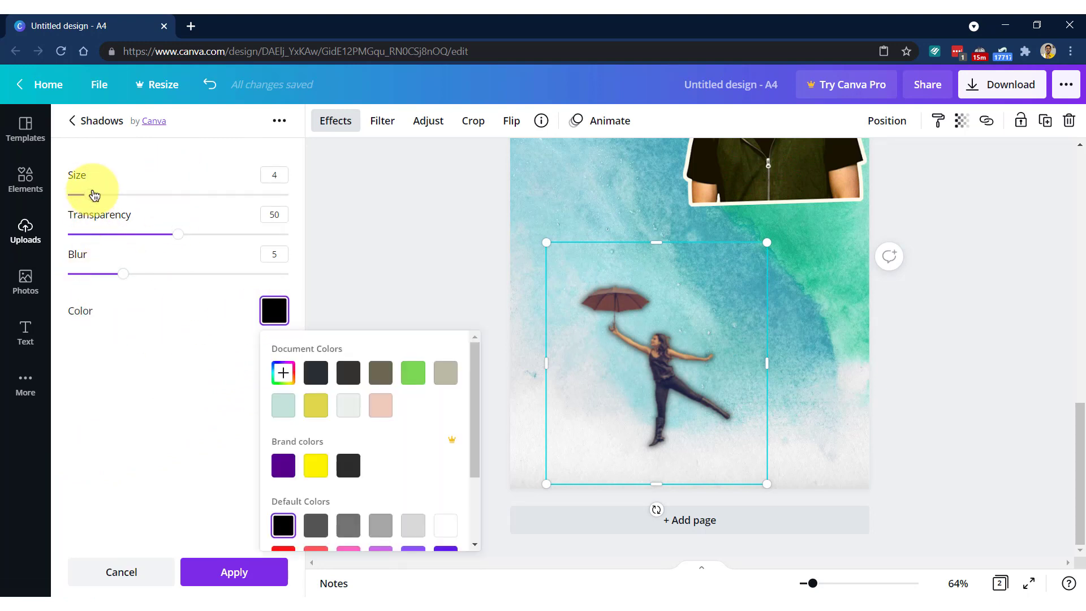
click(446, 526)
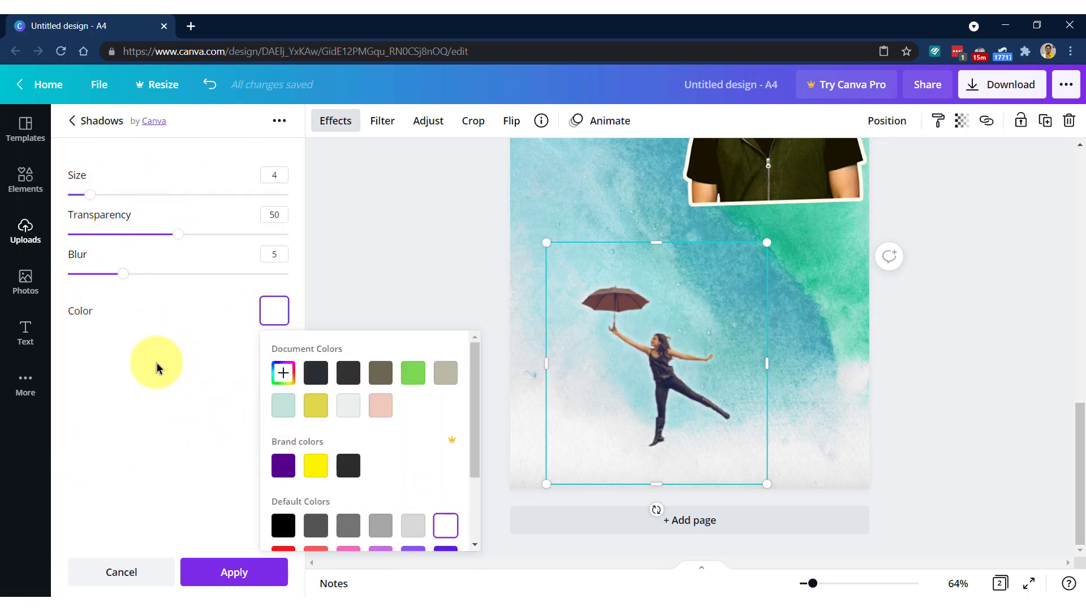
drag(127, 273, 73, 278)
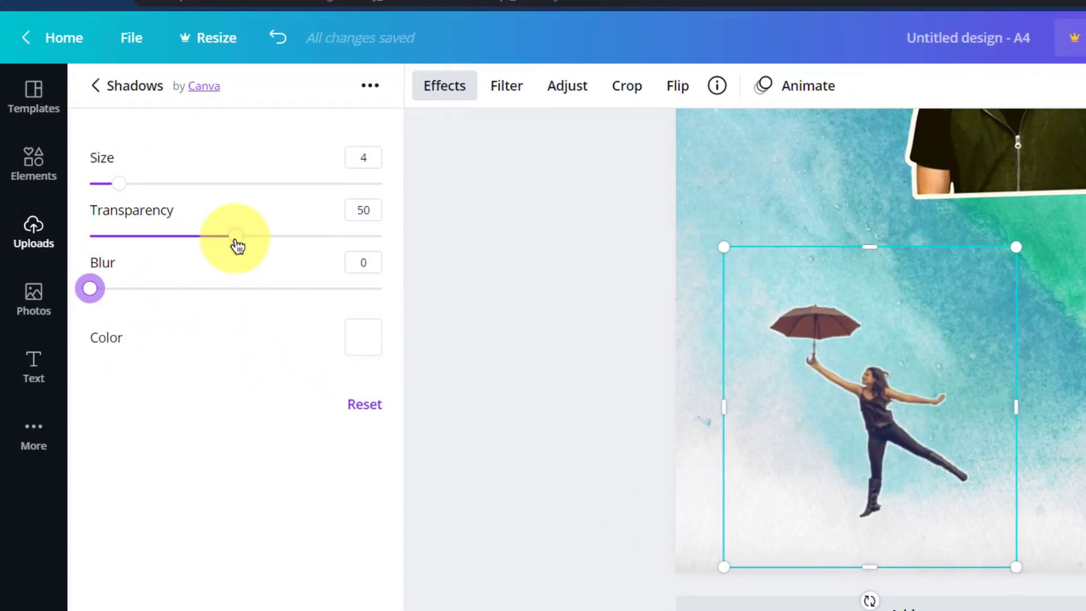
drag(178, 234, 267, 238)
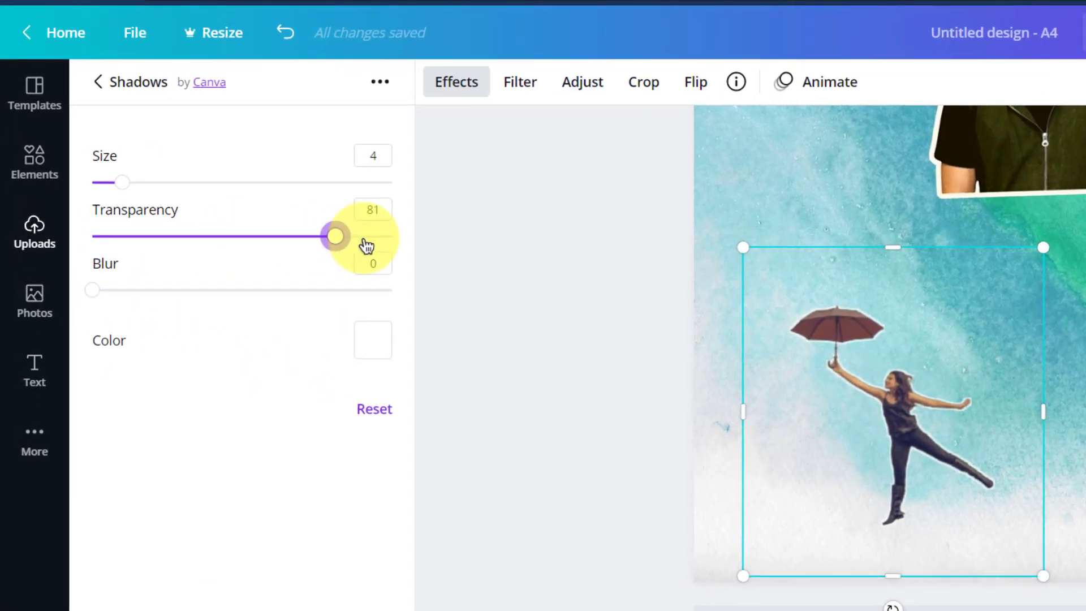
drag(366, 246, 417, 246)
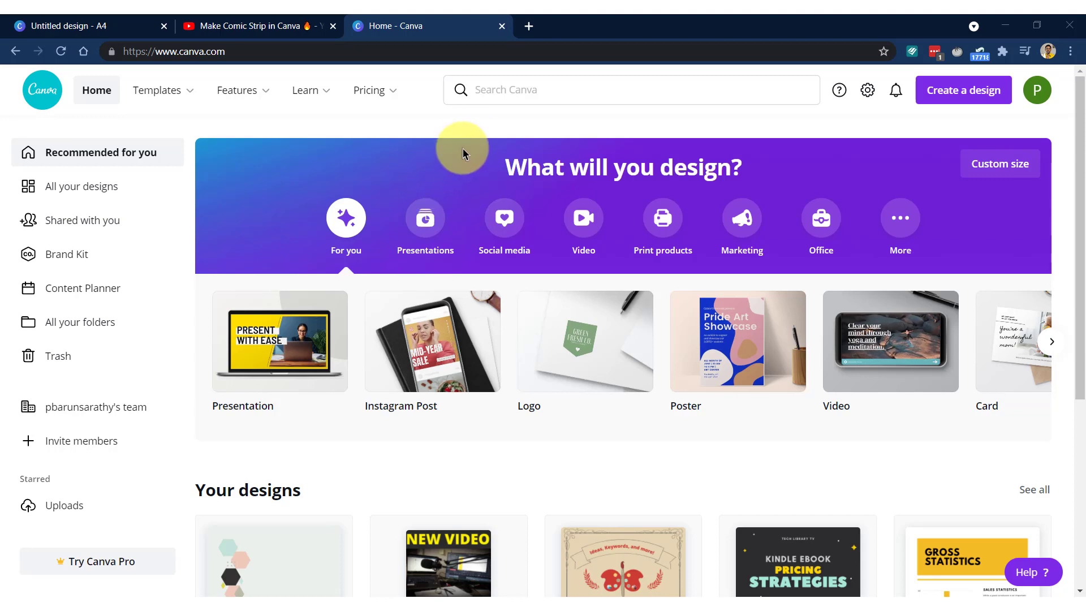
- Start a Canva home page search to look up 'comic strip'
click(544, 94)
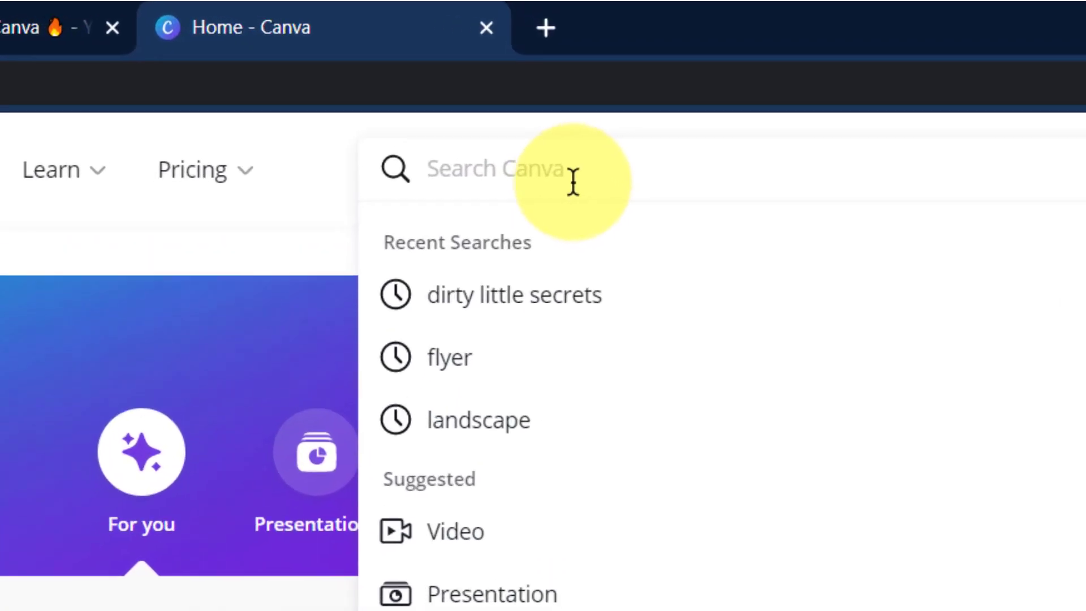
text(comic st)
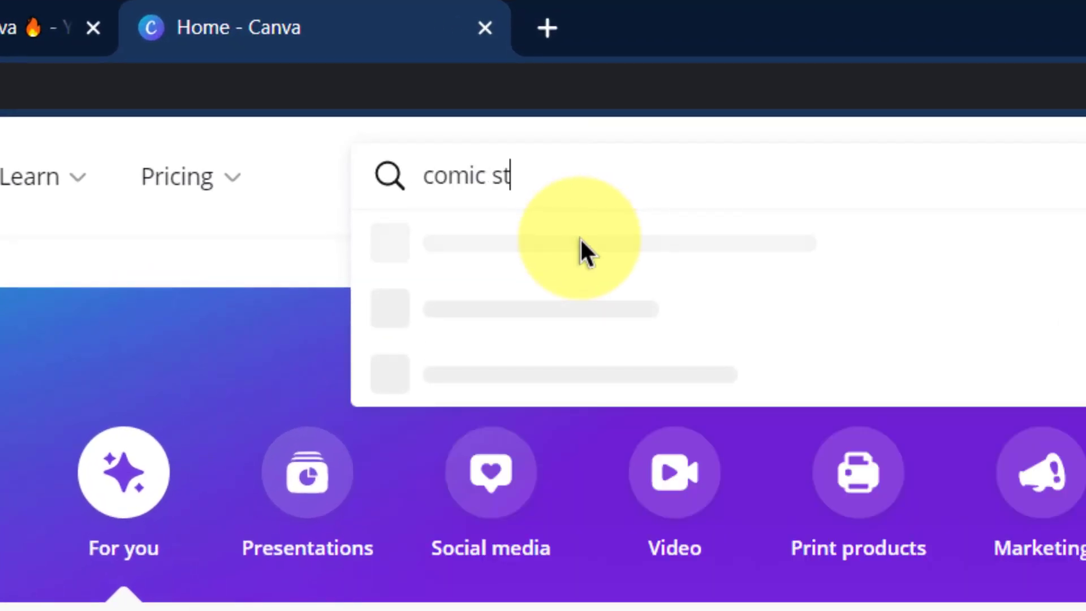
text(rip)
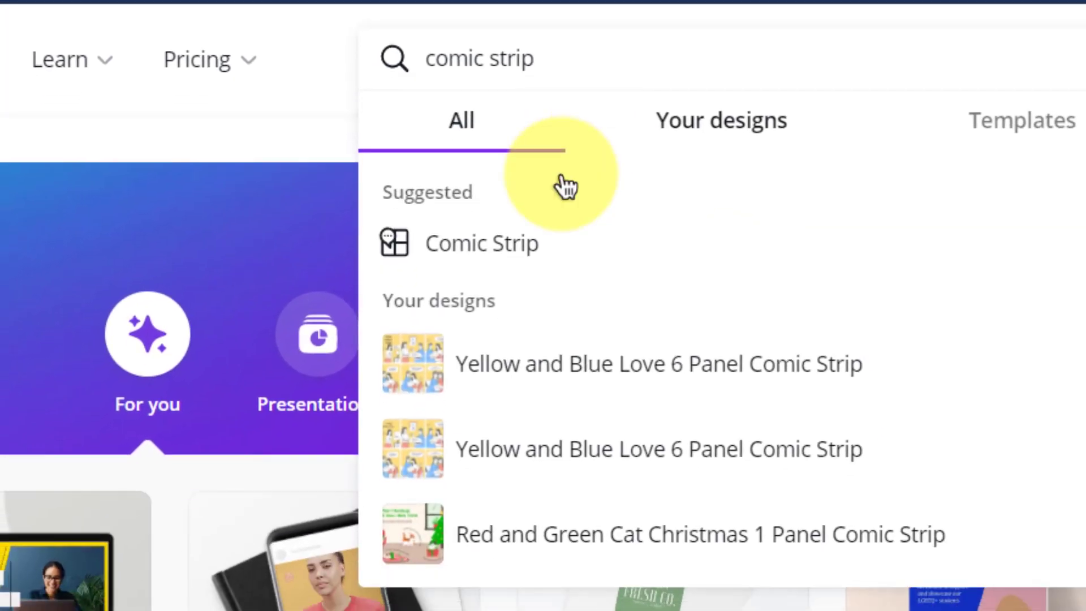